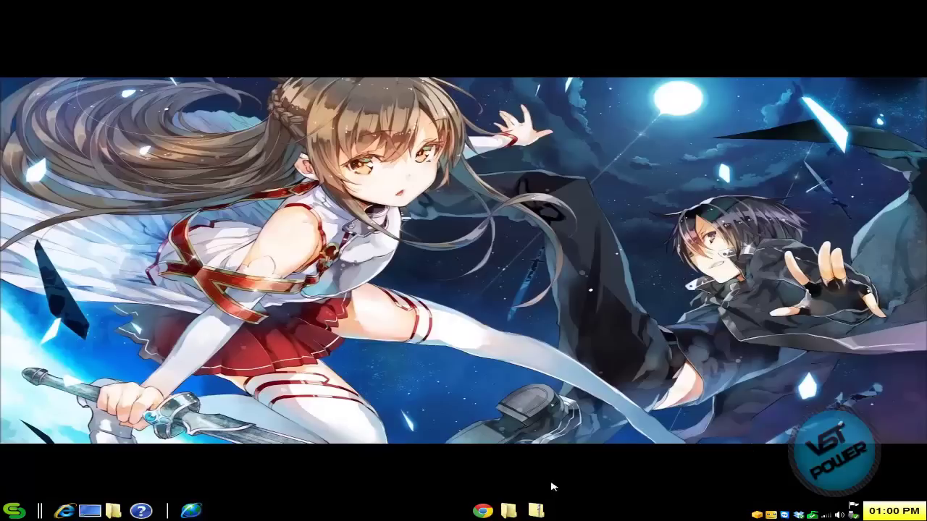
- Bring Chrome back to the x360ce project home page and open its Downloads list
click(482, 512)
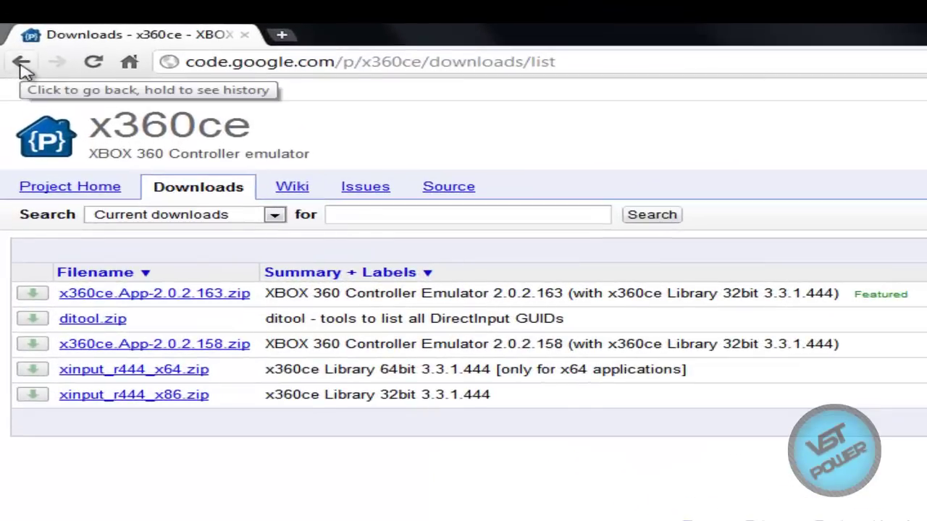
click(21, 64)
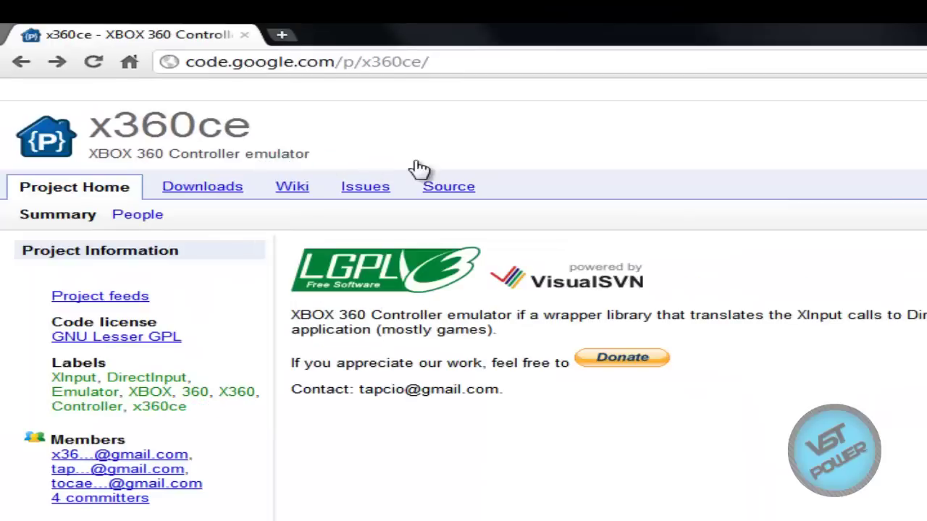
click(510, 64)
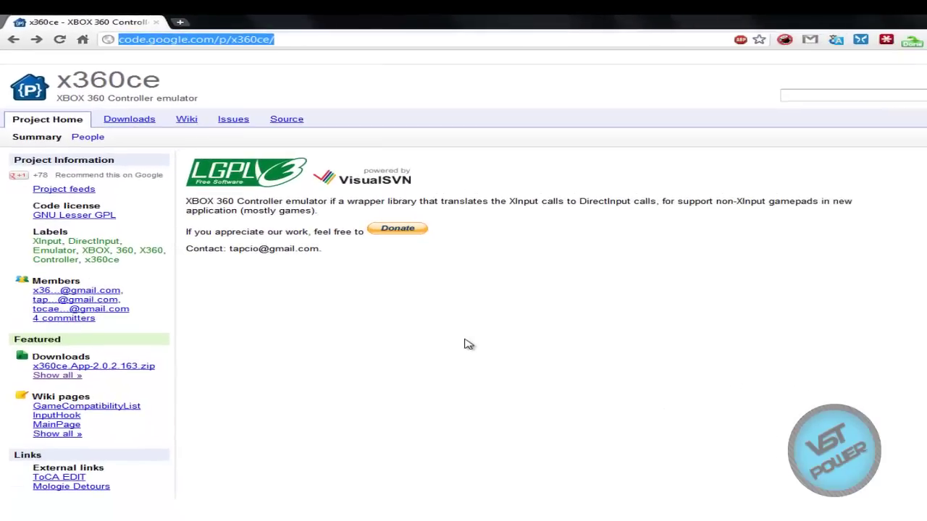
click(134, 121)
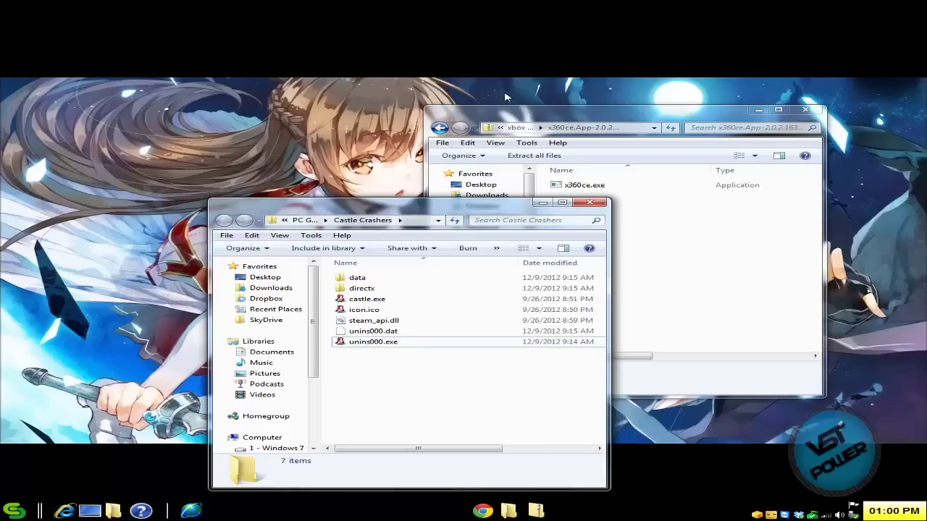
- Drag x360ce.exe from the downloaded archive into the Castle Crashers folder
click(880, 5)
drag(417, 211, 256, 112)
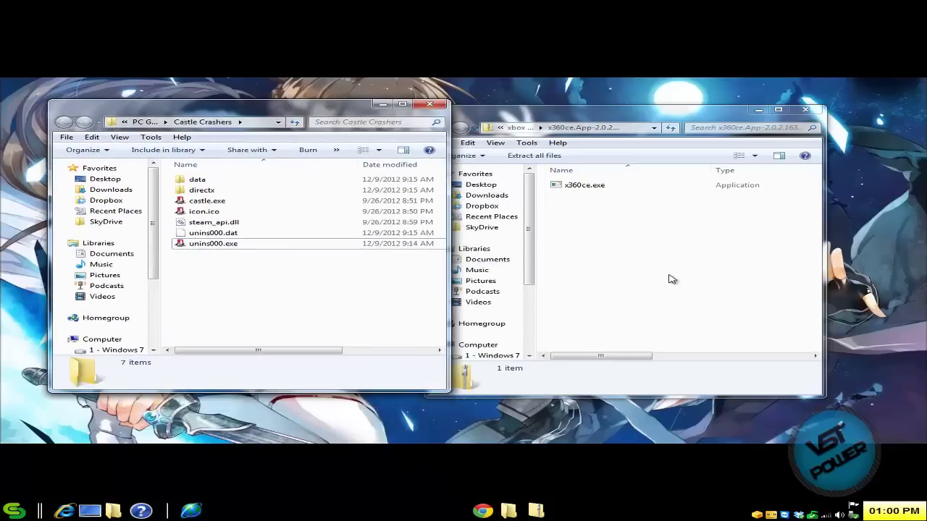
click(624, 203)
click(583, 190)
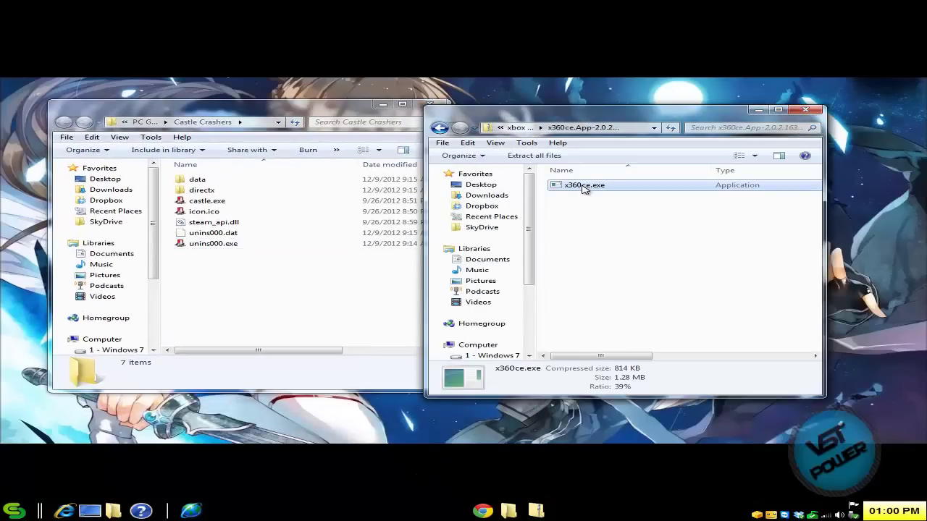
drag(584, 187, 282, 322)
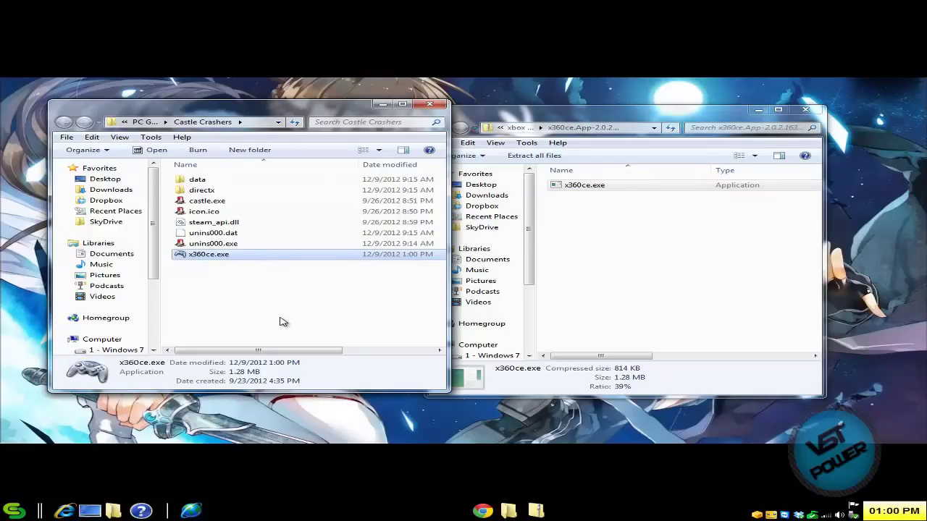
- Close the archive window and clear the selection in the game folder
click(769, 208)
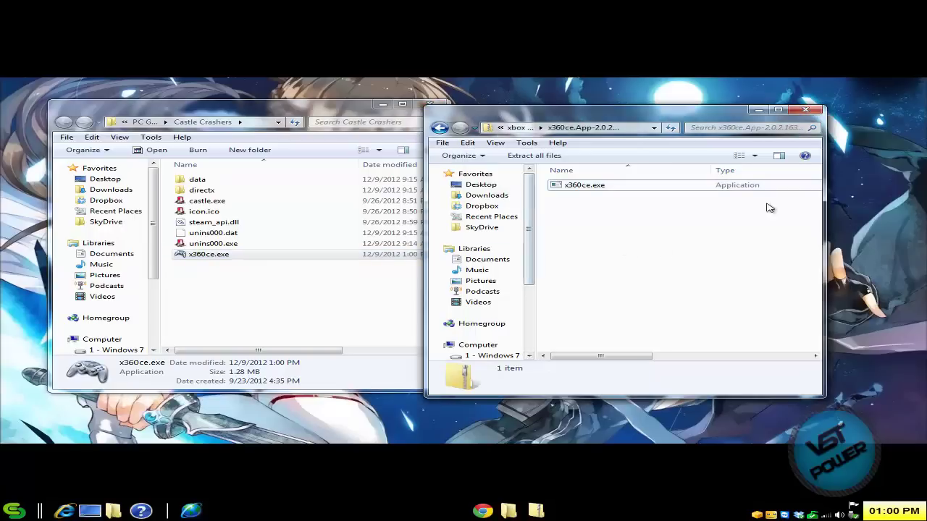
click(808, 110)
click(365, 308)
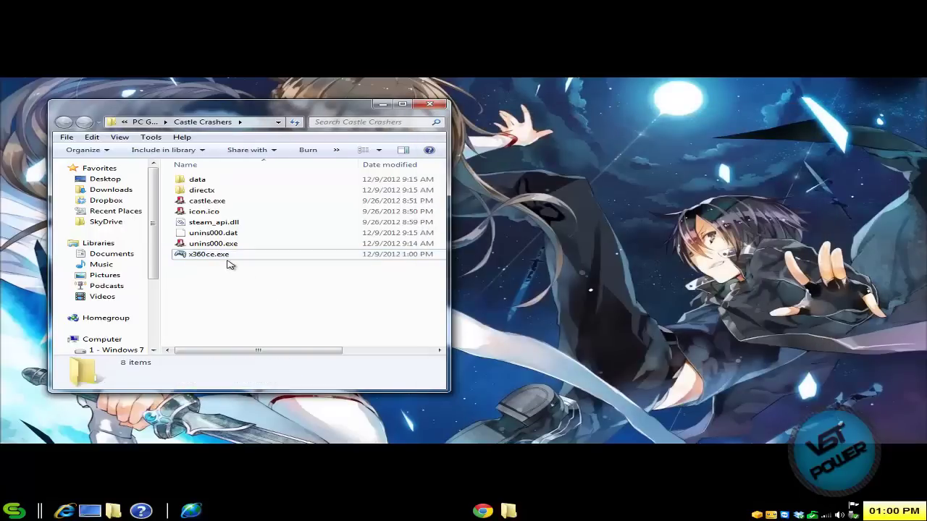
- Launch x360ce.exe, allow it to run, and create x360ce.ini and xinput1_3.dll
double_click(229, 255)
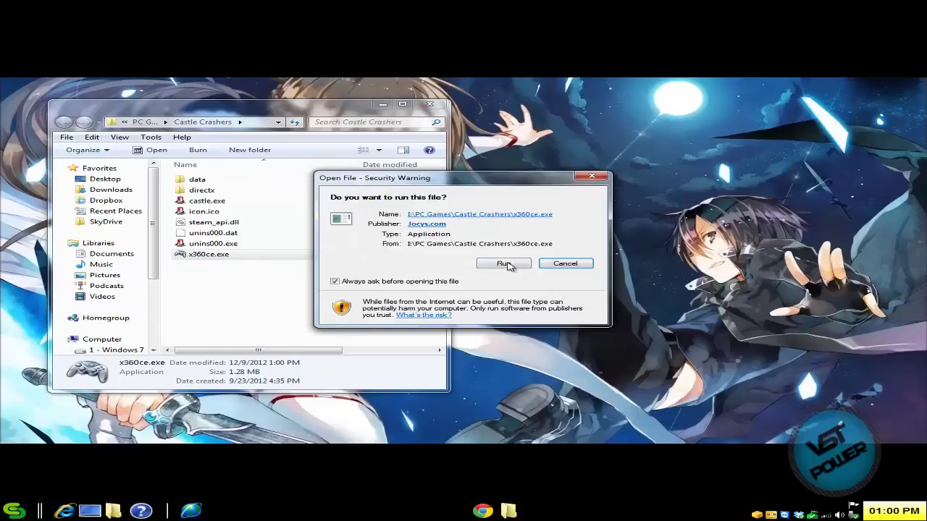
click(504, 264)
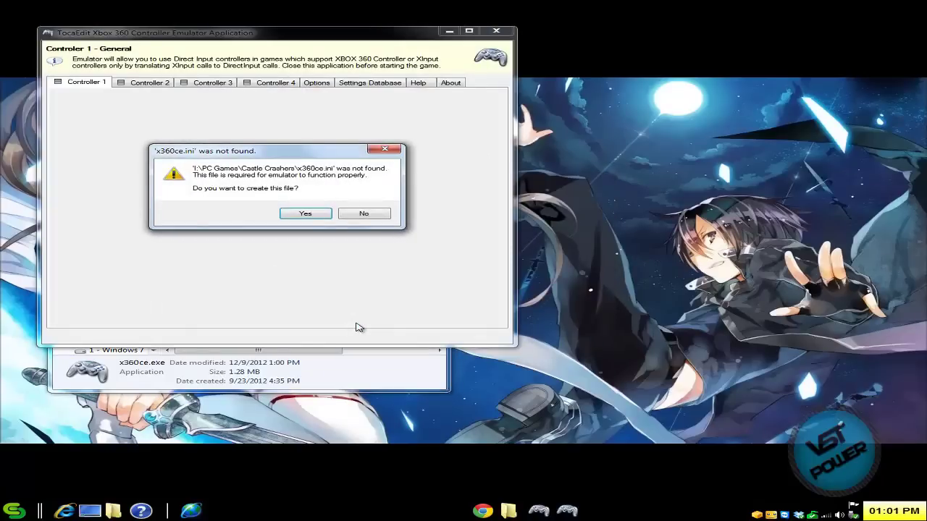
click(314, 213)
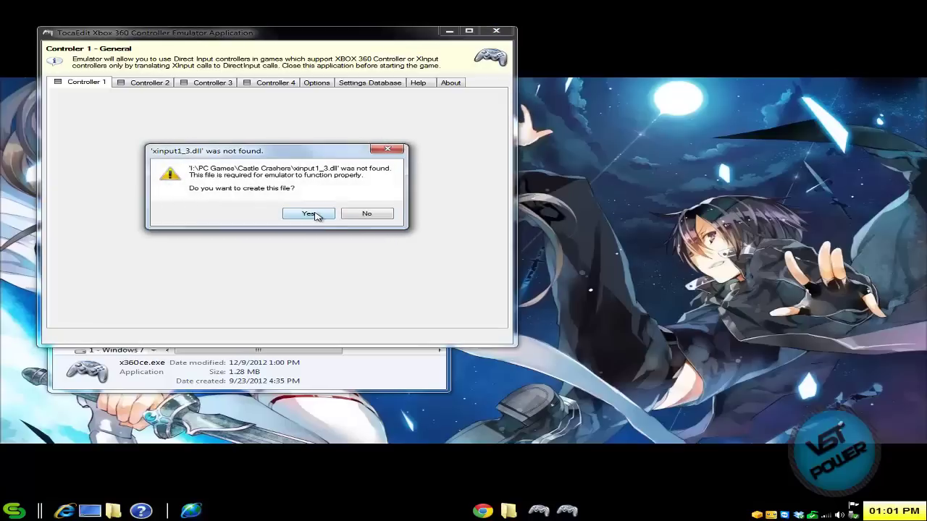
click(309, 213)
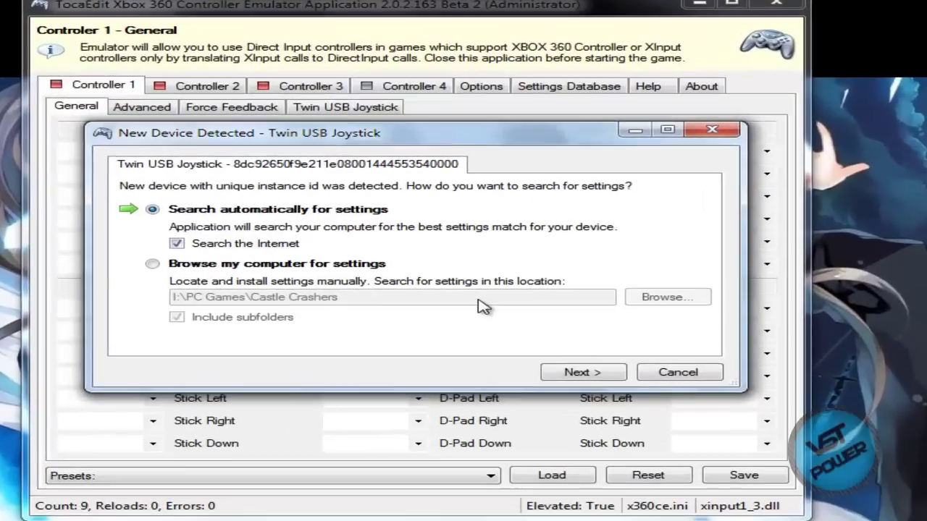
- Search and load online settings for both Twin USB Joysticks and the AIRFLO pad
click(579, 375)
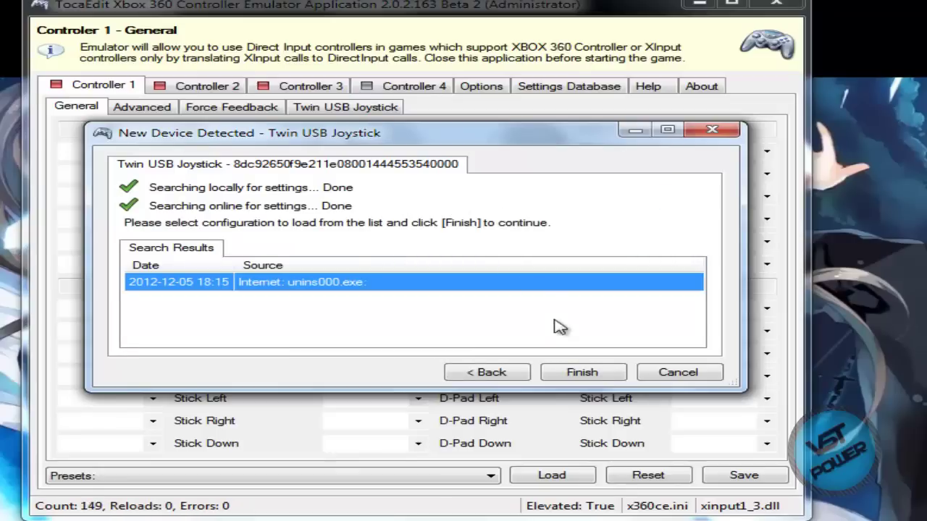
click(593, 375)
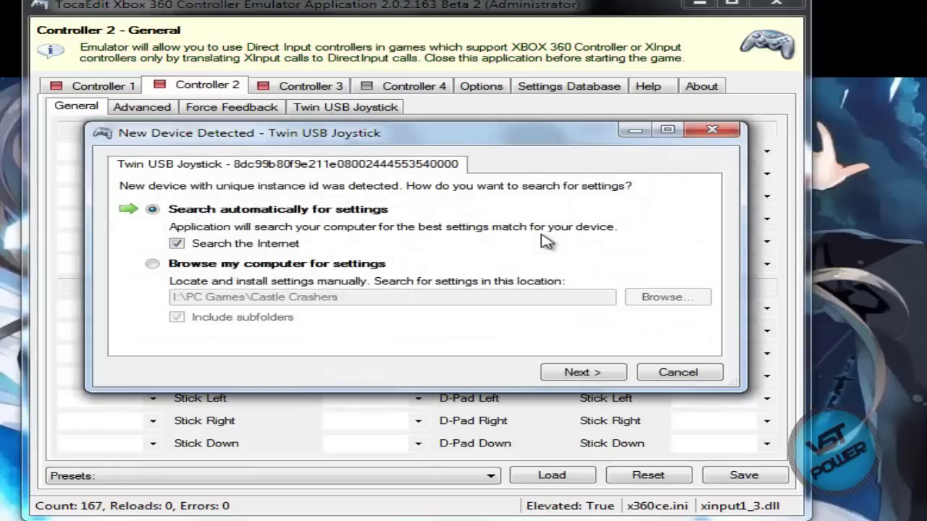
click(600, 368)
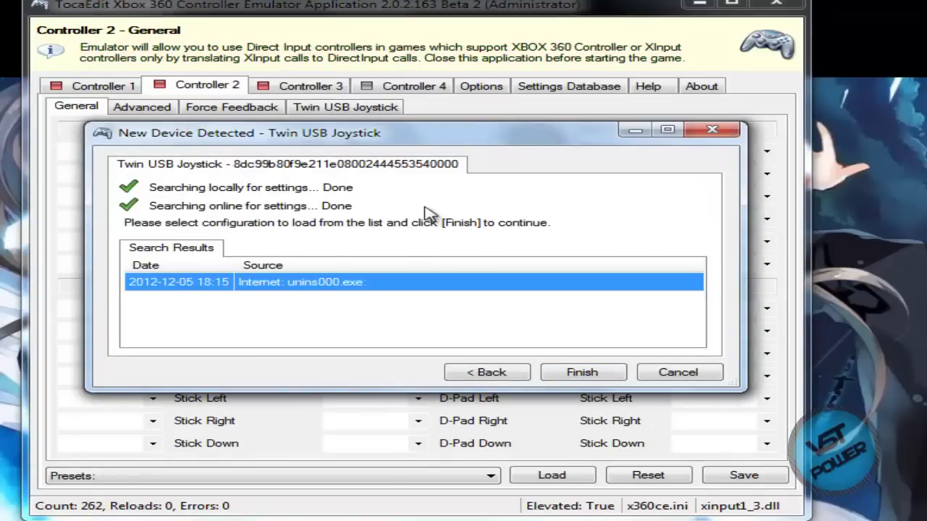
click(607, 373)
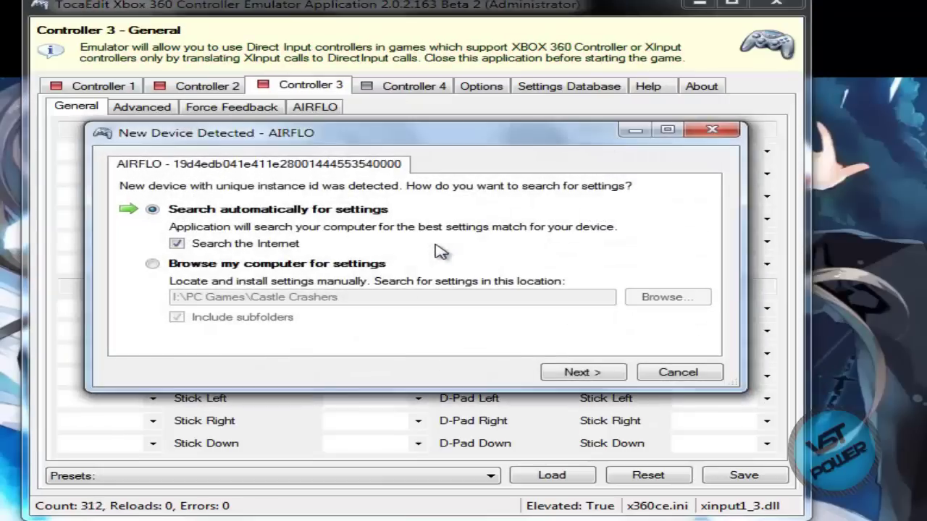
click(597, 375)
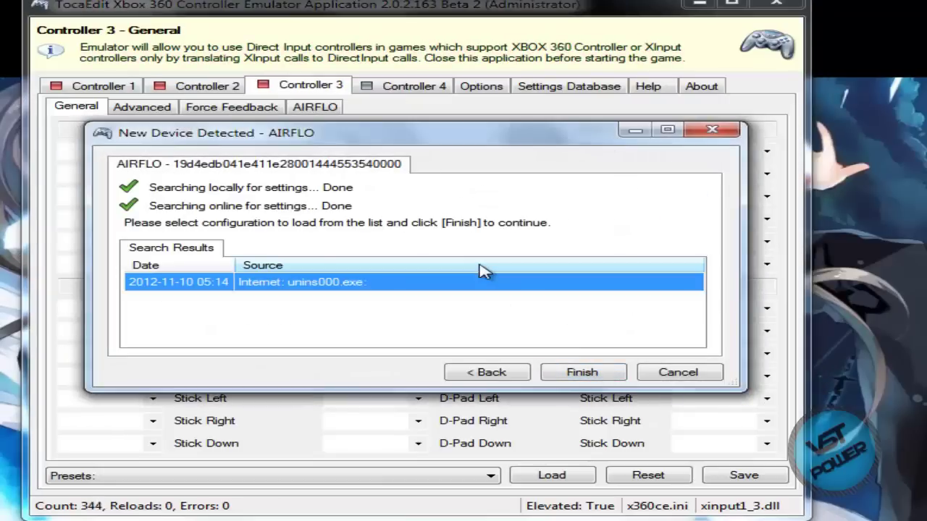
click(594, 374)
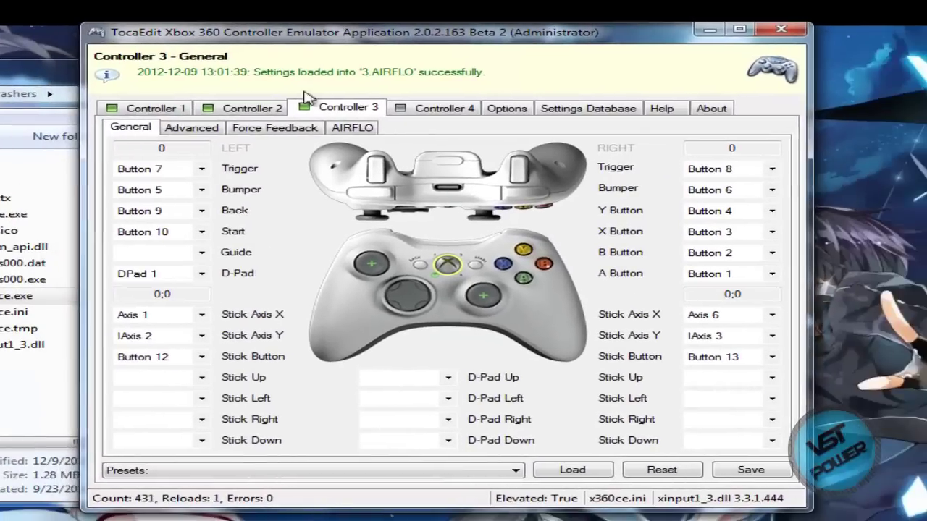
- Review the Controller 1, 2 and 3 mappings, then close x360ce
click(142, 108)
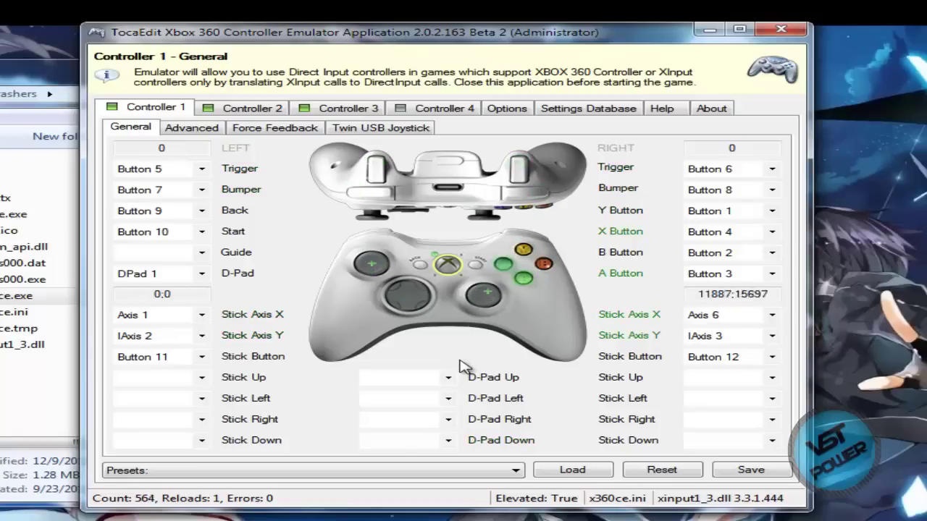
click(264, 113)
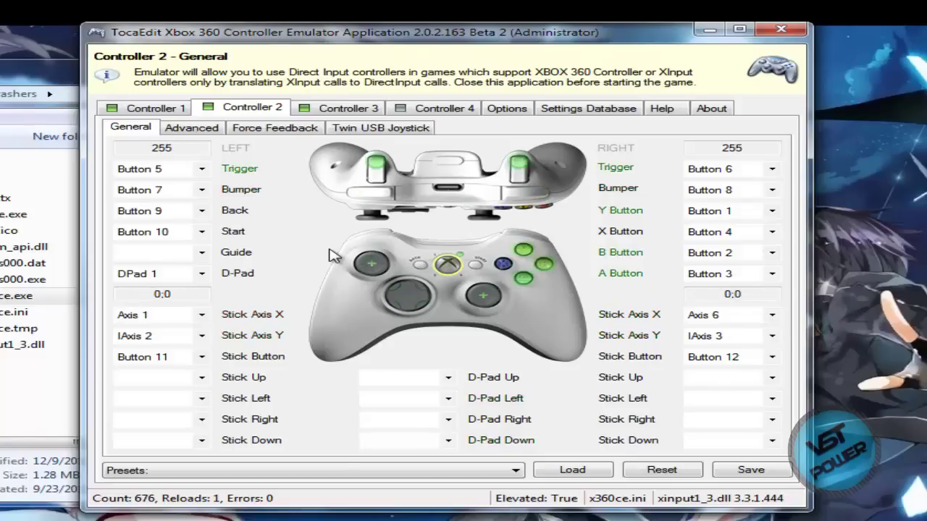
click(360, 118)
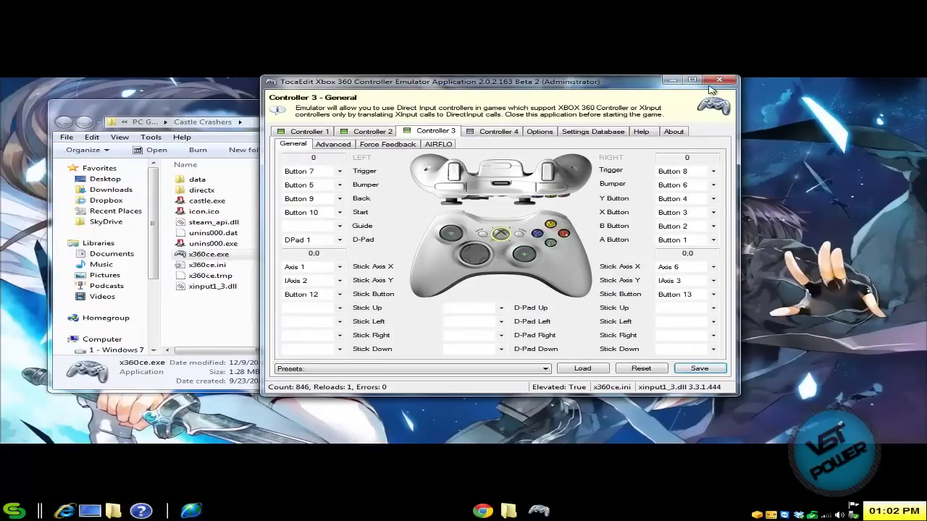
click(719, 80)
- Open x360ce.ini in Notepad and renumber the PAD lines to PAD2, PAD3, PAD4, PAD1
click(304, 332)
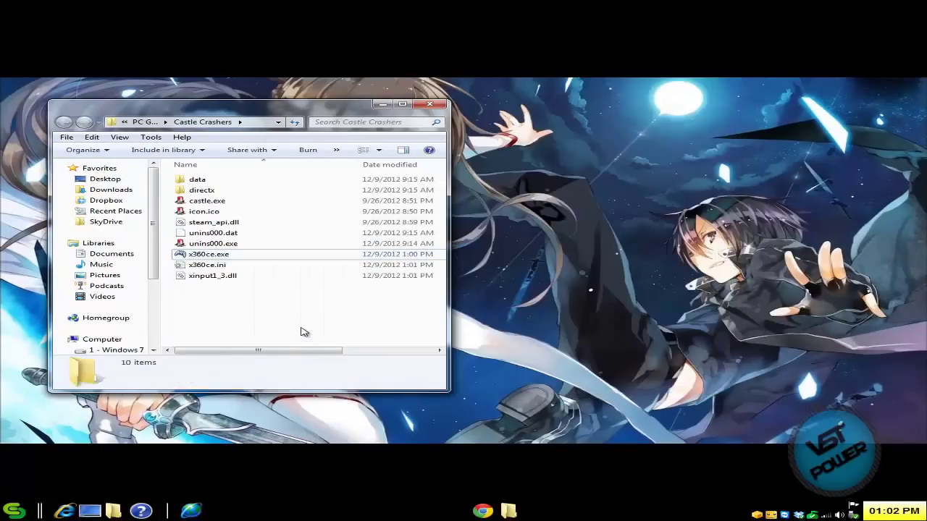
double_click(206, 265)
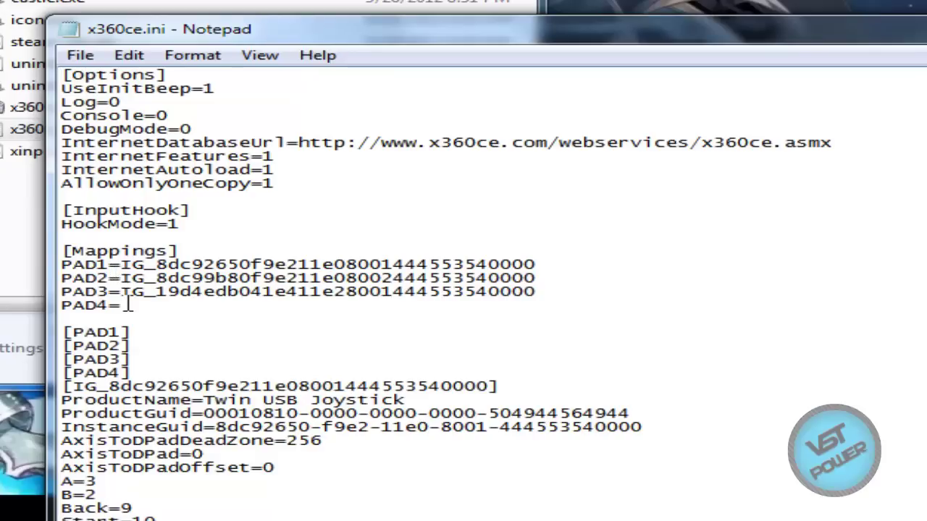
click(127, 305)
key(BackSpace)
text(3)
key(Down)
key(BackSpace)
text(4)
key(Down)
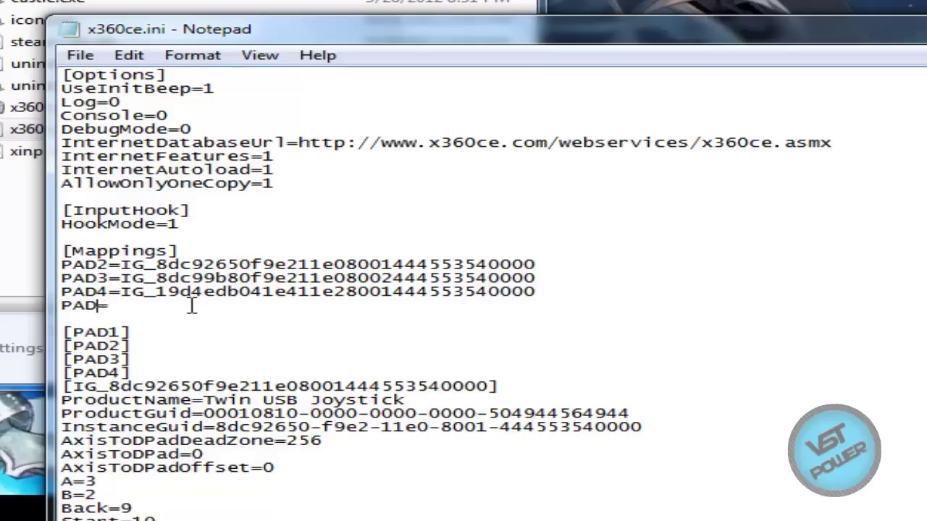
text(1)
- Save x360ce.ini and close Notepad
click(80, 55)
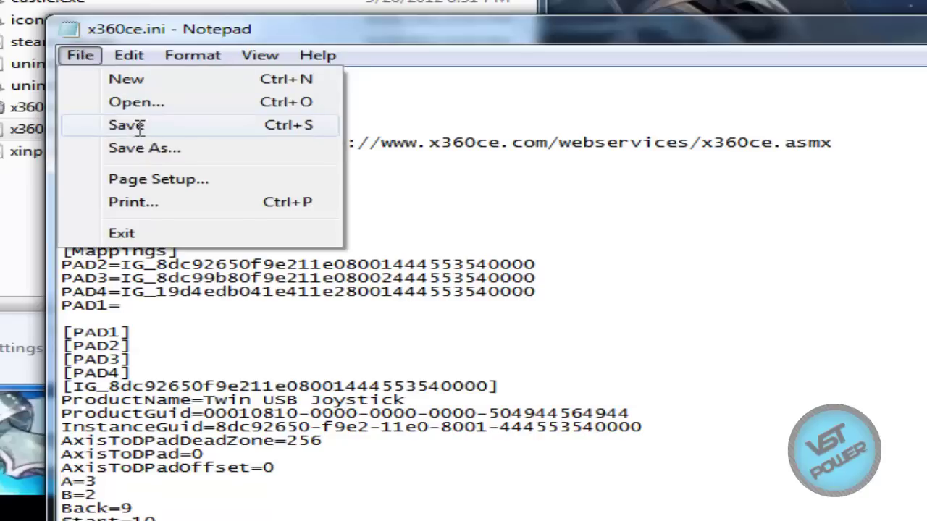
click(127, 125)
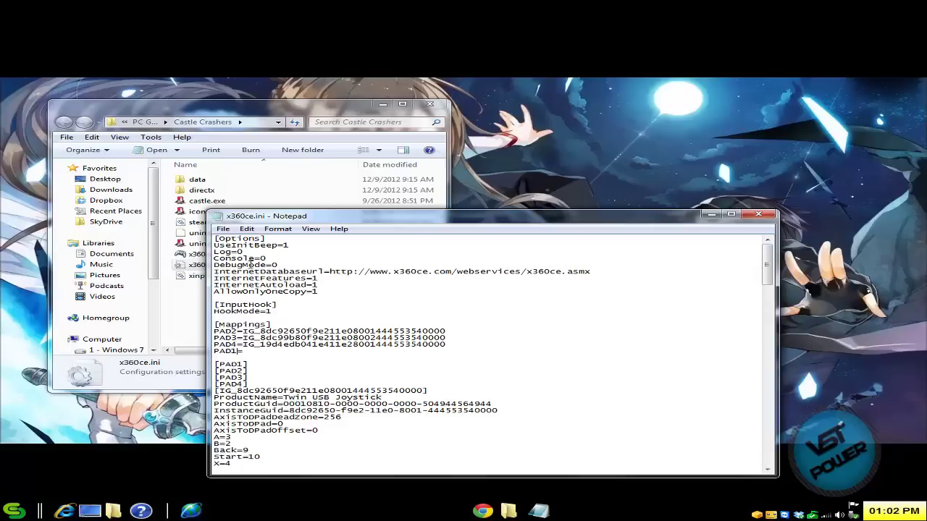
click(758, 214)
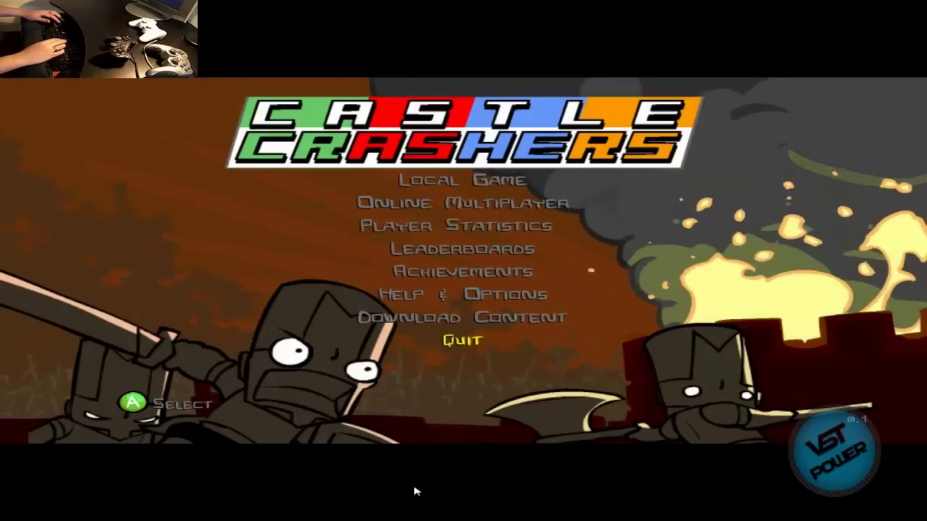
- Start a Local Game in Castle Crashers mode from the main menu
key(Up)
key(Up)
key(Up)
key(Up)
key(Up)
key(Up)
key(Up)
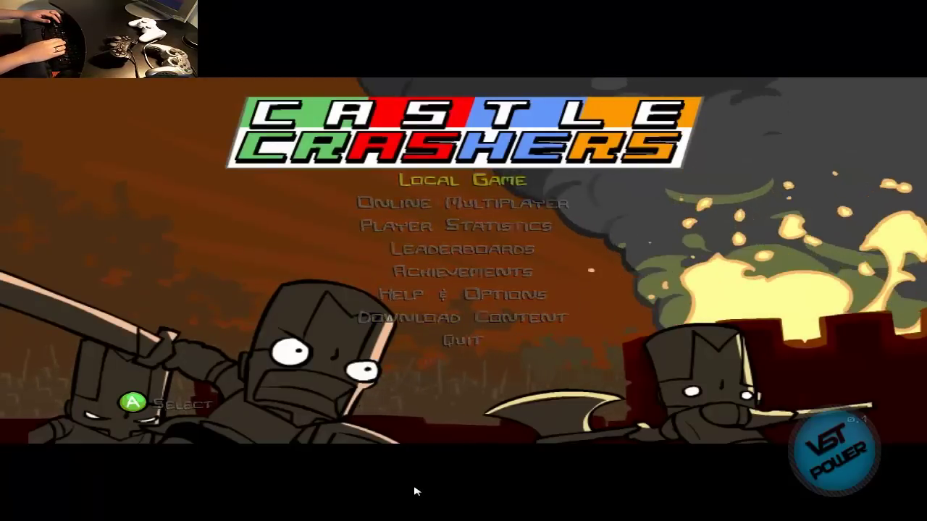
key(Return)
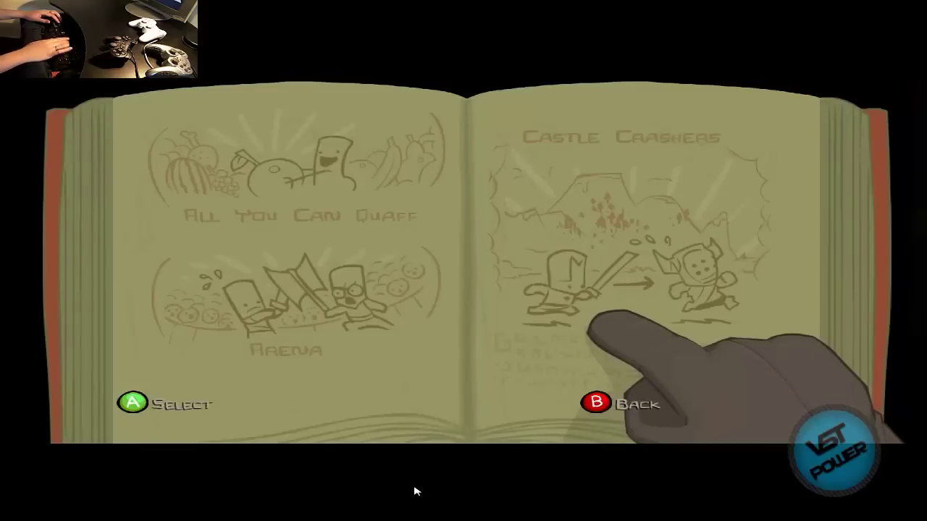
key(Return)
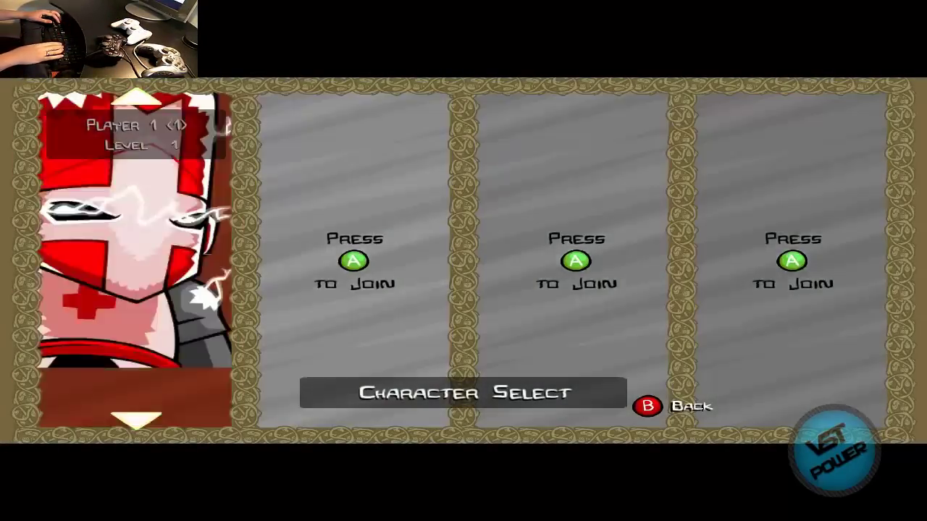
- Join four players as the orange, pink, blue and purple knights
key(Down)
key(Down)
key(Down)
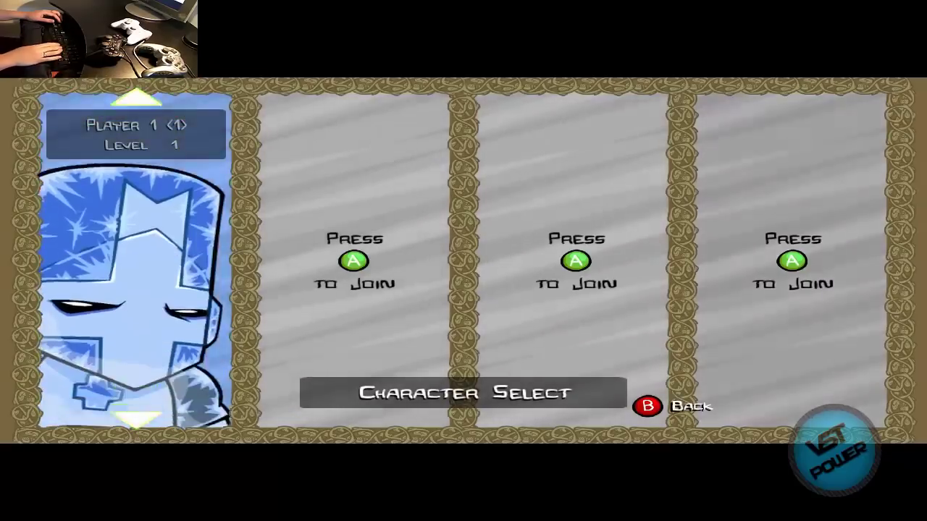
key(Down)
key(Return)
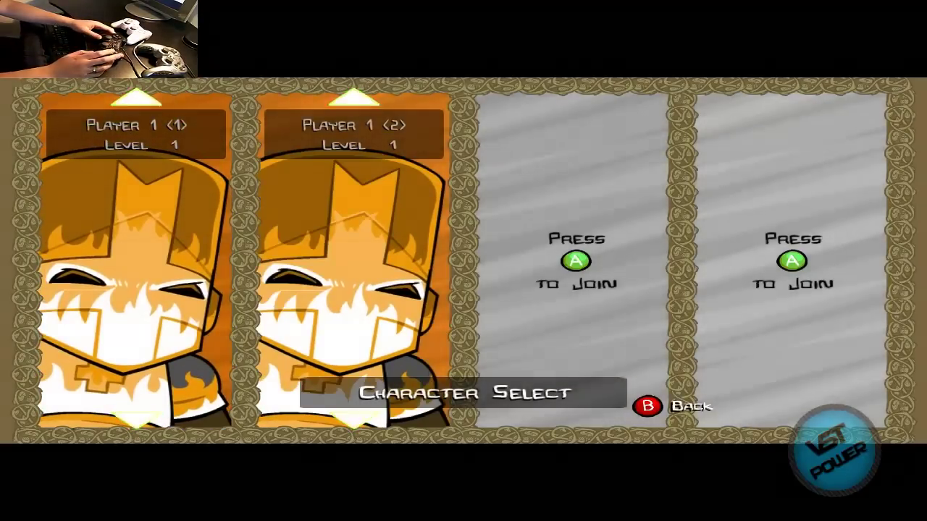
key(Return)
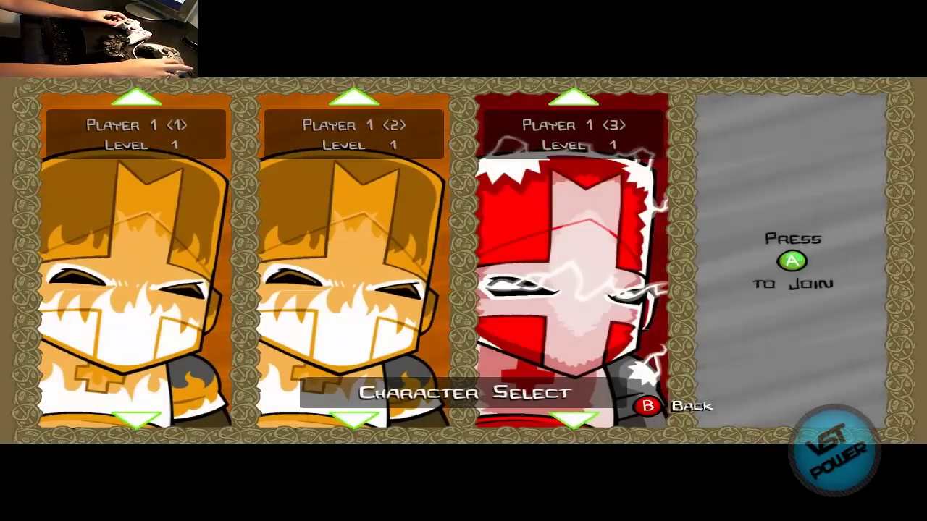
key(Return)
key(Down)
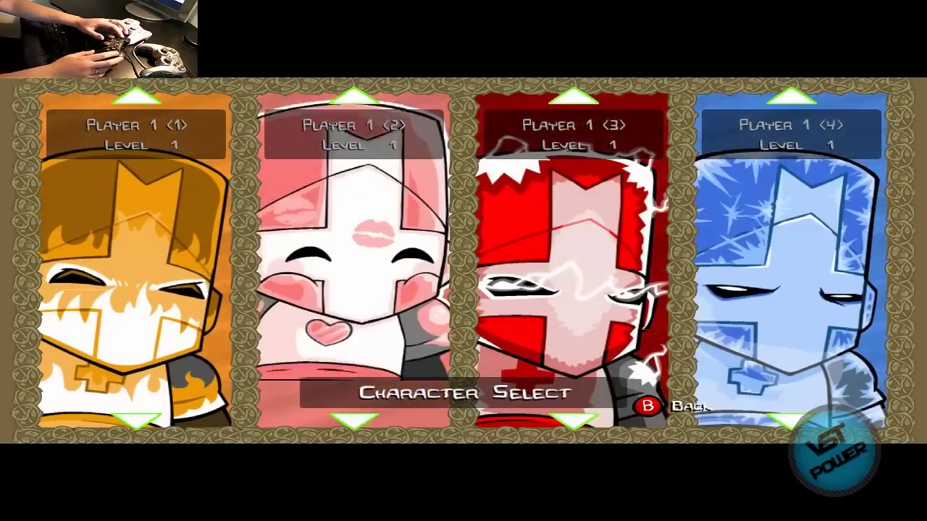
key(Down)
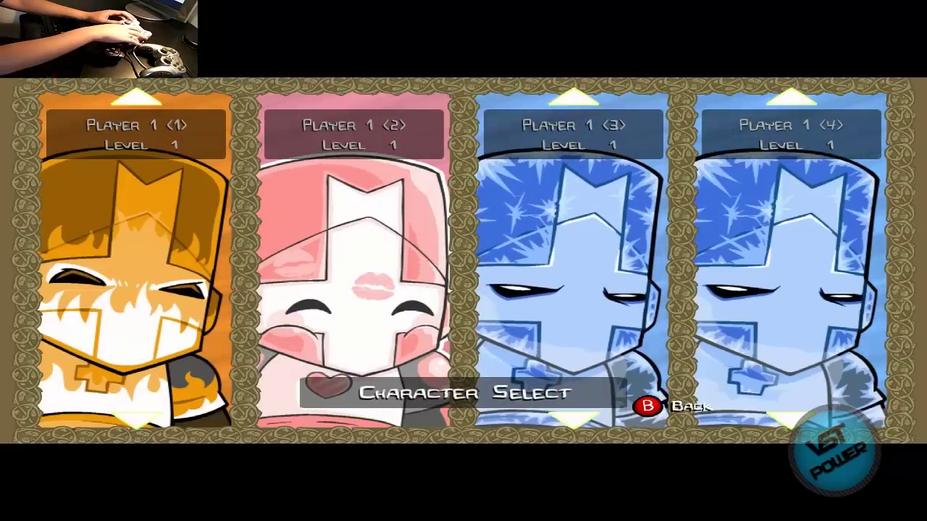
key(Return)
key(Down)
key(Down)
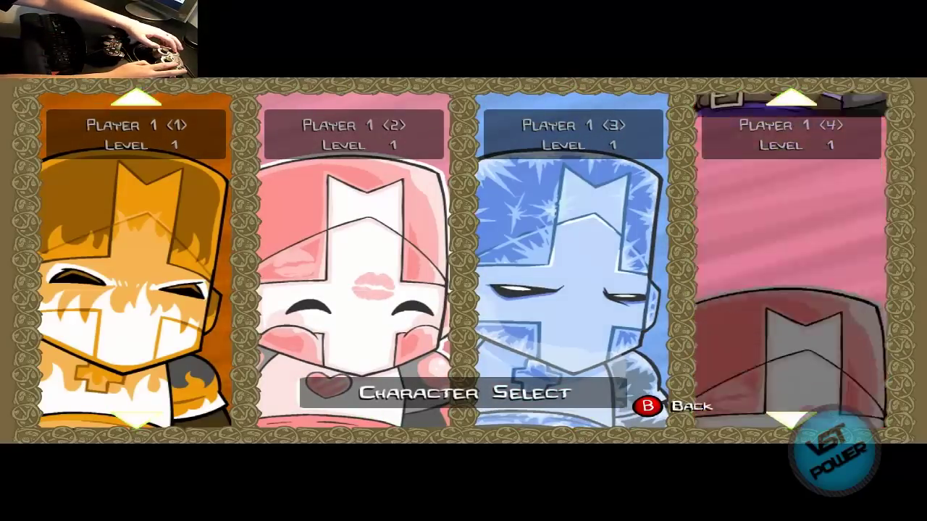
key(Return)
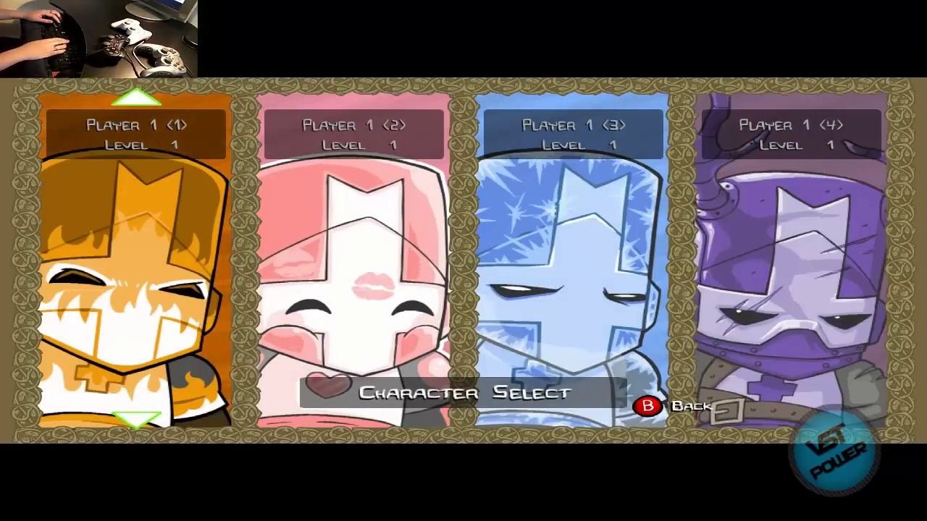